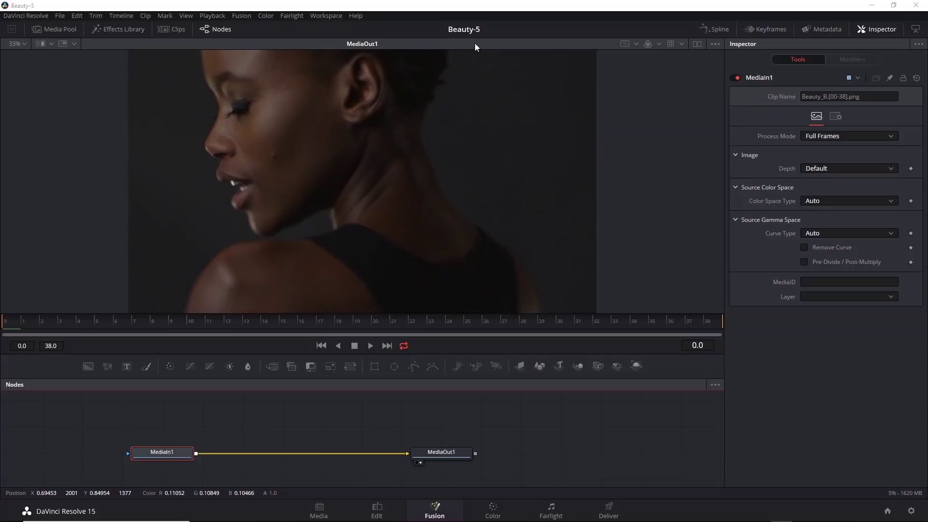
- Play the shot to review it, frame the face, and return to the first frame
click(373, 346)
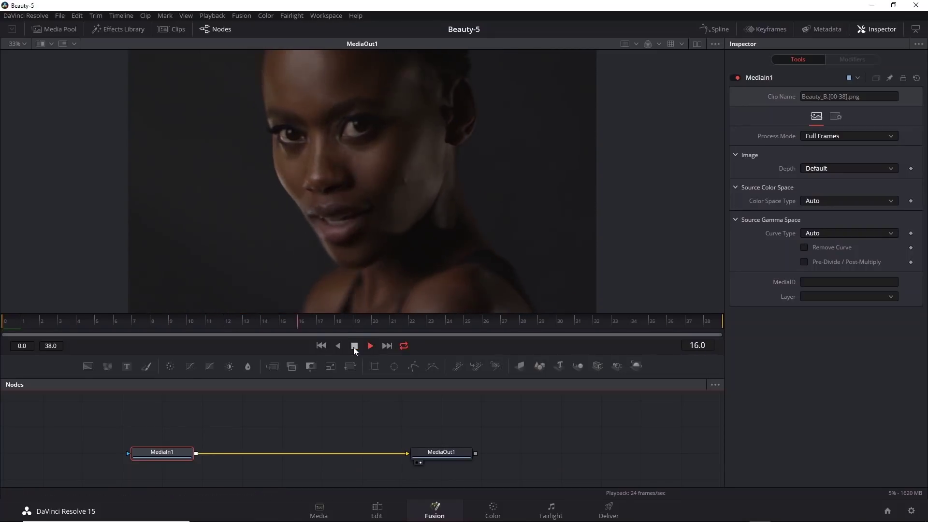
click(354, 346)
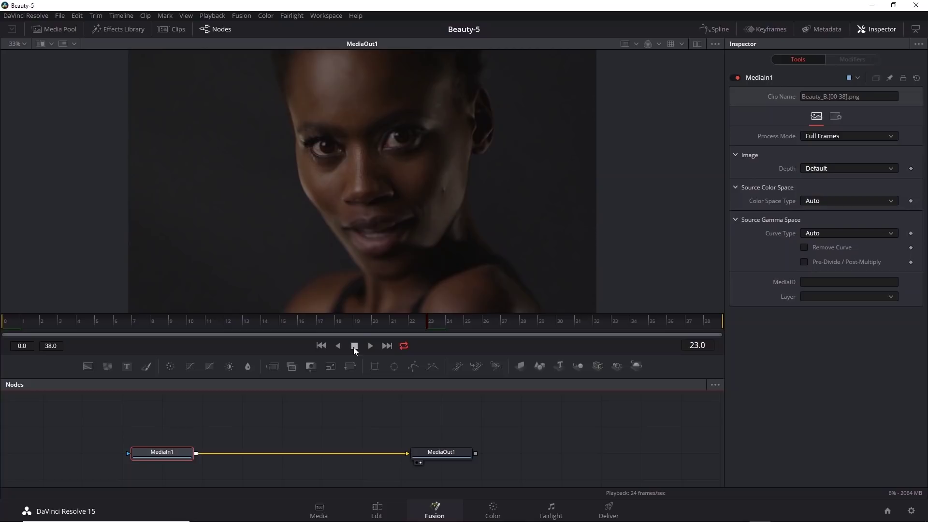
scroll(446, 206, up, 2)
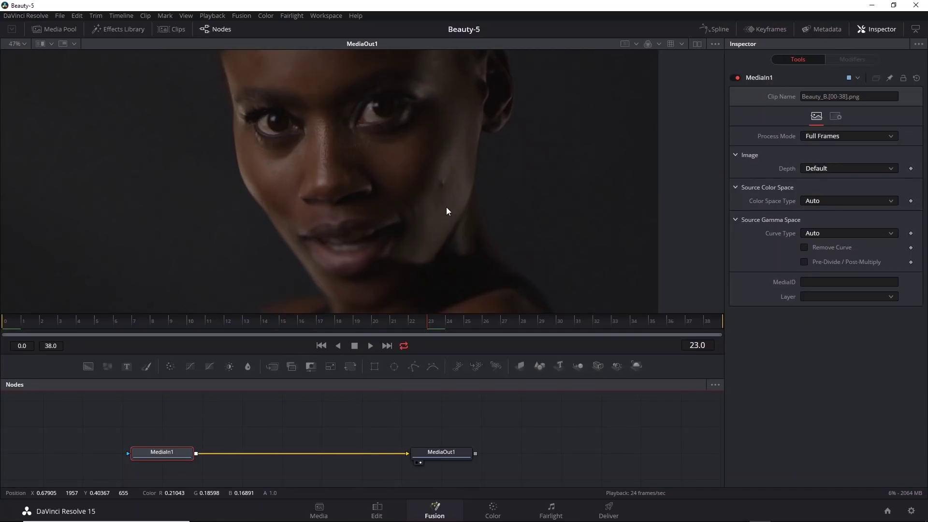
drag(445, 207, 439, 245)
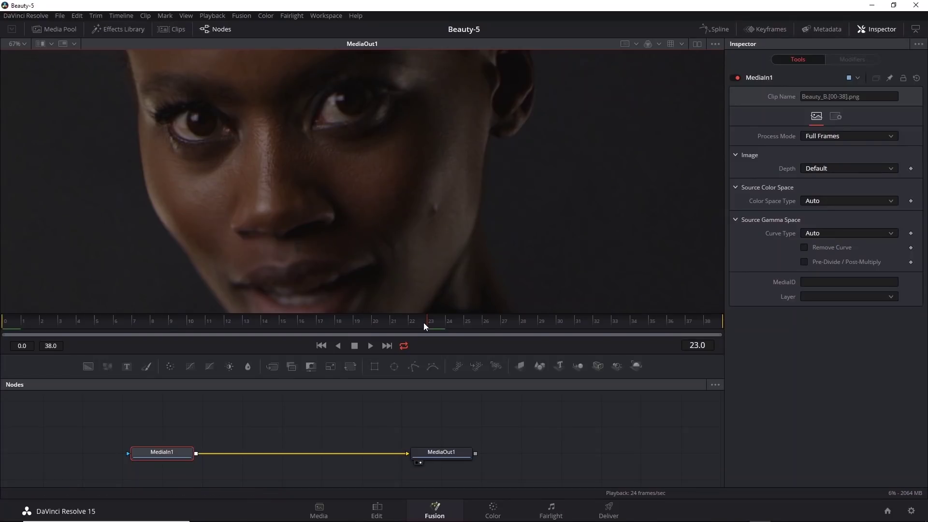
drag(423, 323, 2, 320)
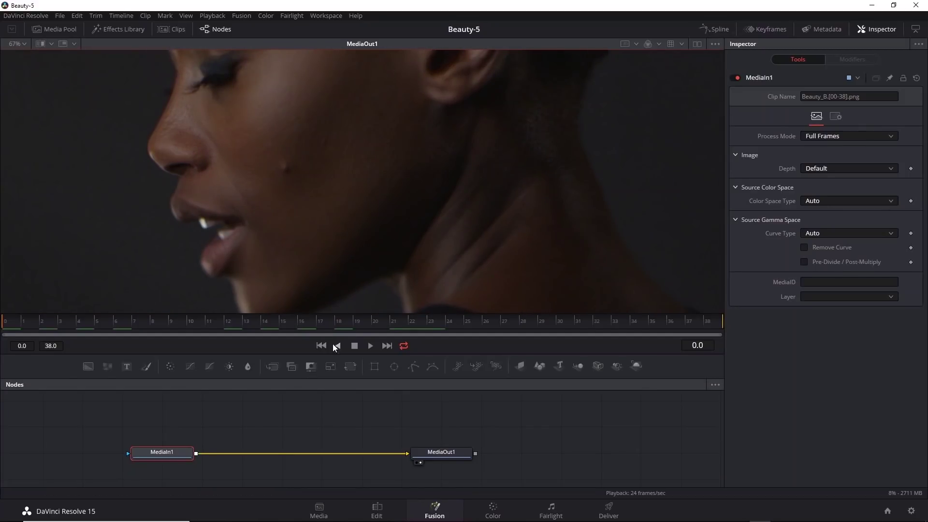
- Insert a Paint node on the MediaIn1–MediaOut1 link and line the three nodes up in one row
right_click(218, 454)
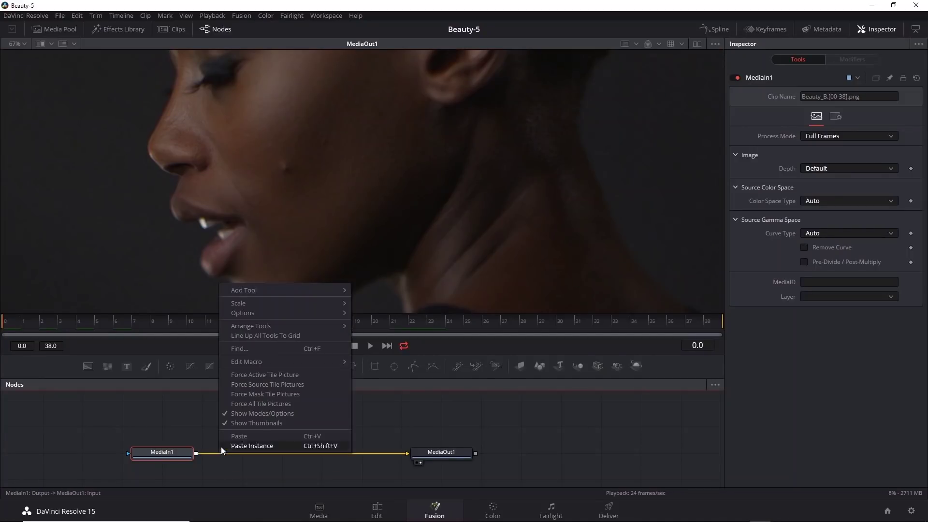
mouse_move(267, 289)
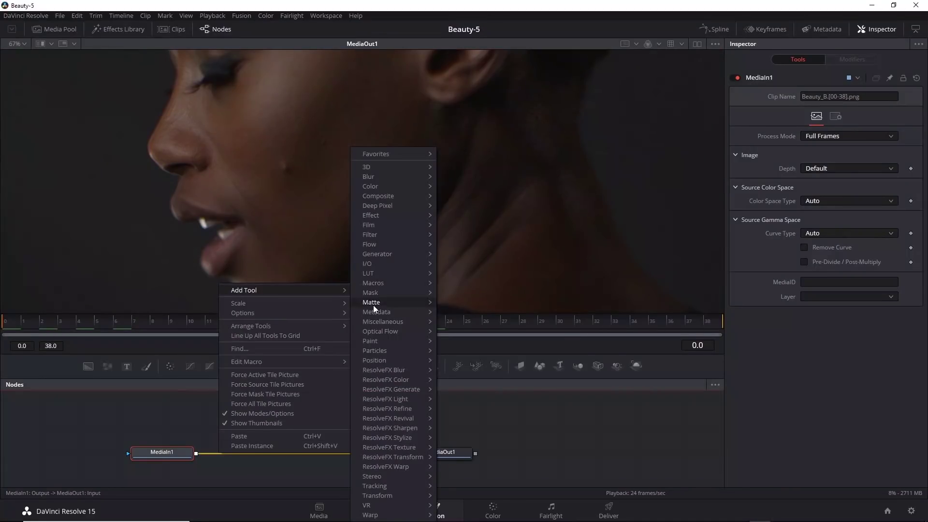
mouse_move(393, 339)
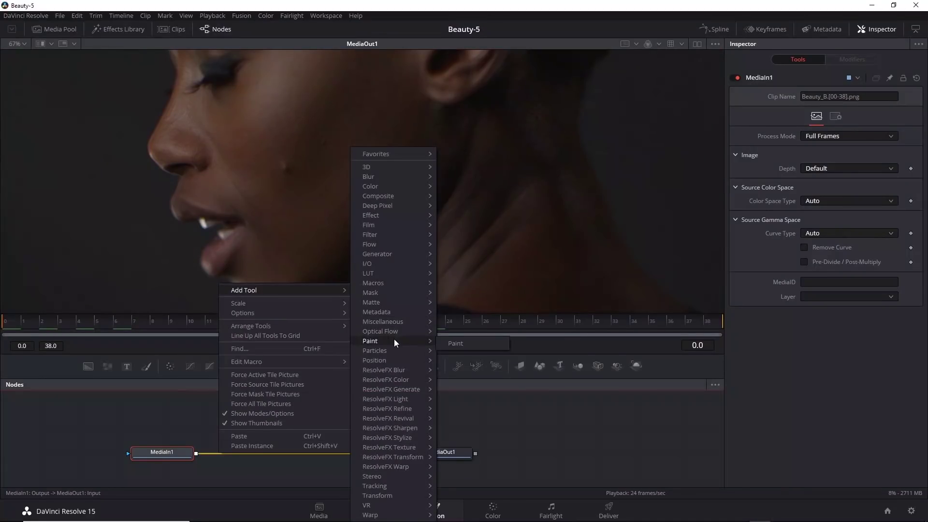
click(468, 344)
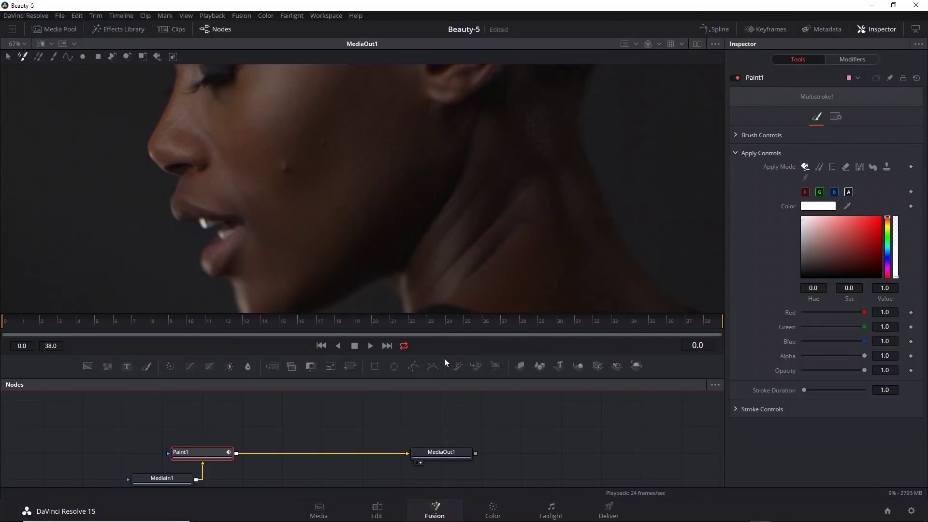
drag(239, 451, 279, 451)
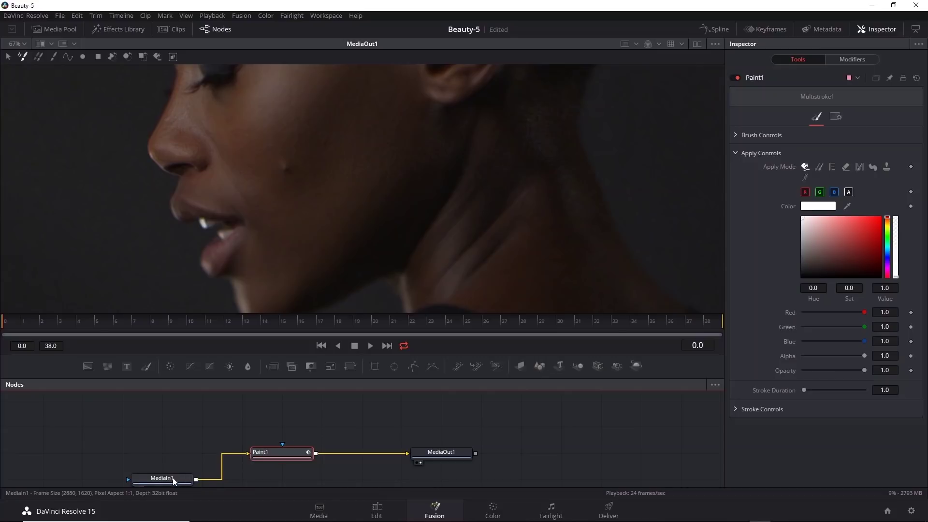
drag(172, 478, 172, 453)
- Give Paint1 a single Stroke tool in Clone apply mode with brush Size 0.0331
click(283, 452)
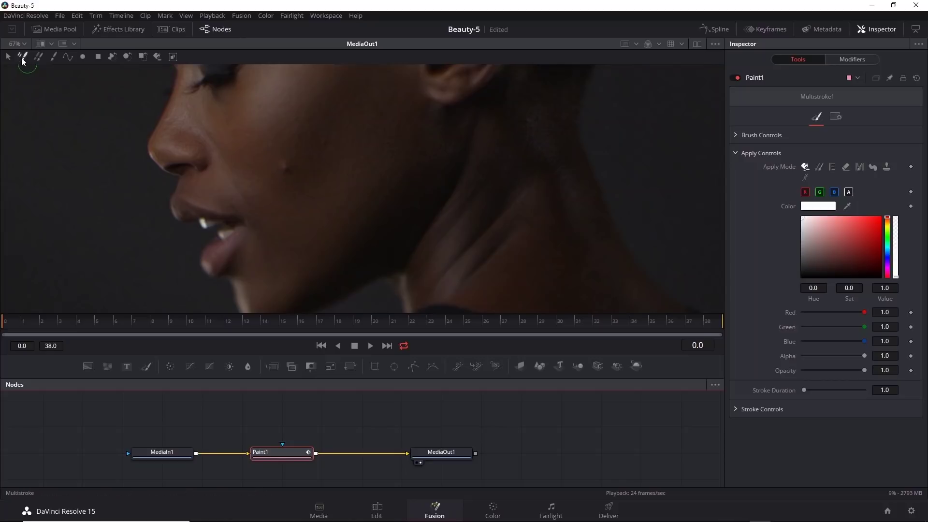
click(52, 57)
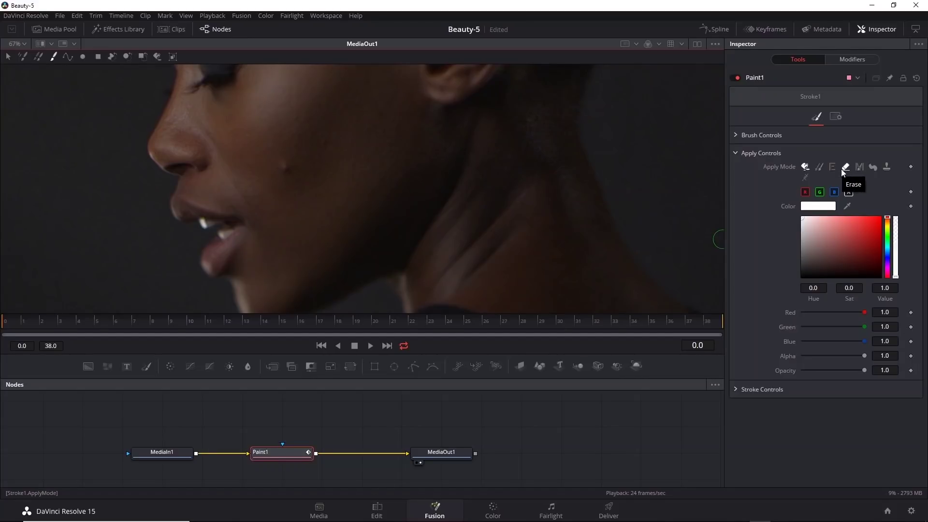
click(818, 168)
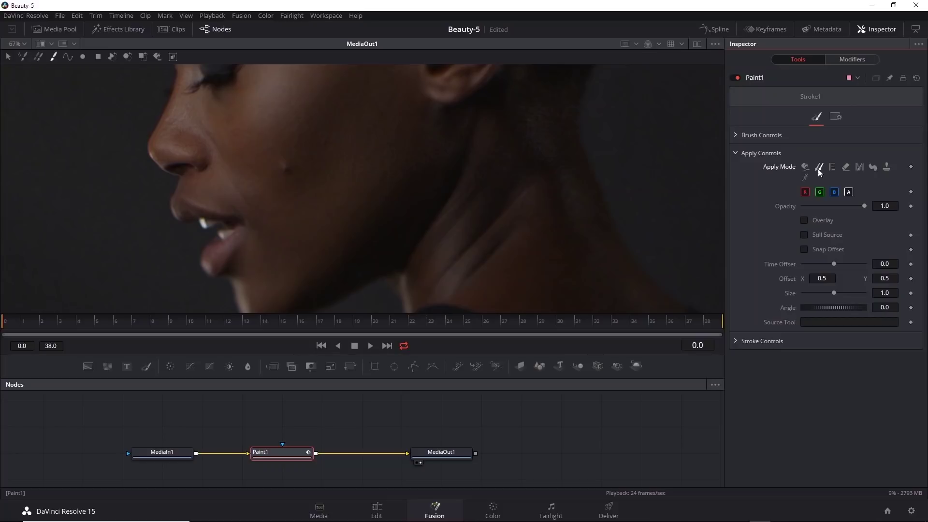
click(735, 136)
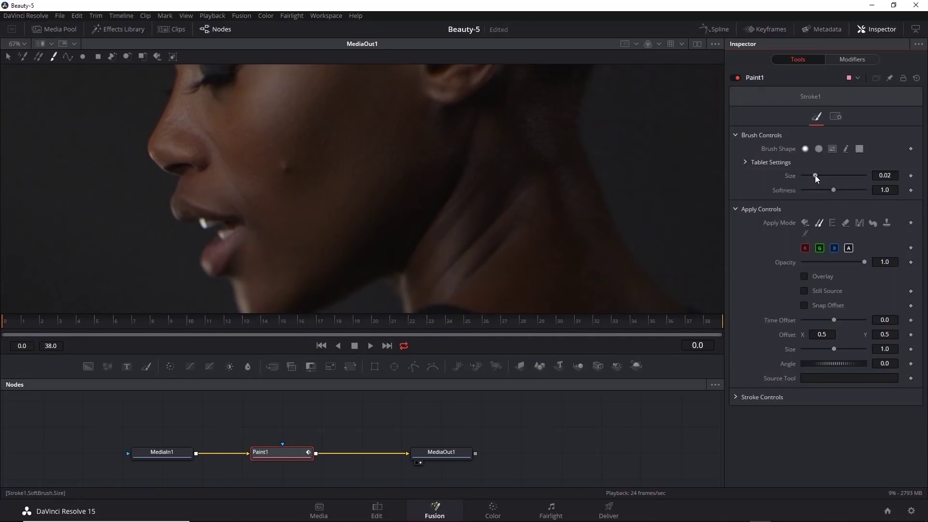
drag(815, 175, 822, 175)
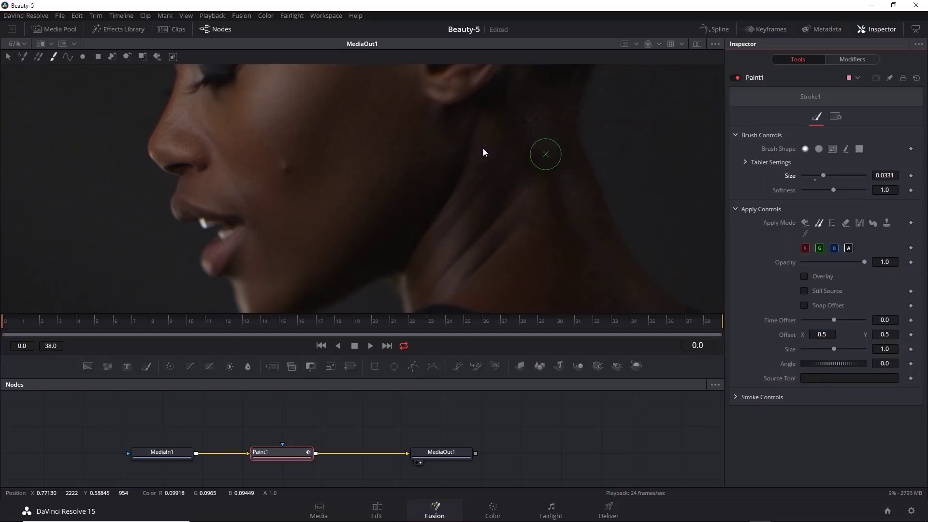
- Zoom into the cheek and clone nearby clean skin over the blemish at frame 0
scroll(289, 144, up, 3)
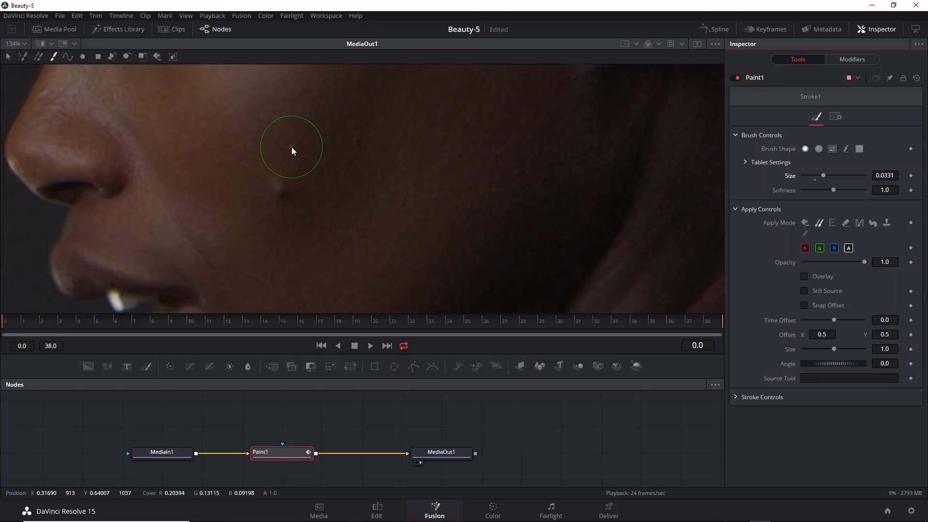
click(292, 147)
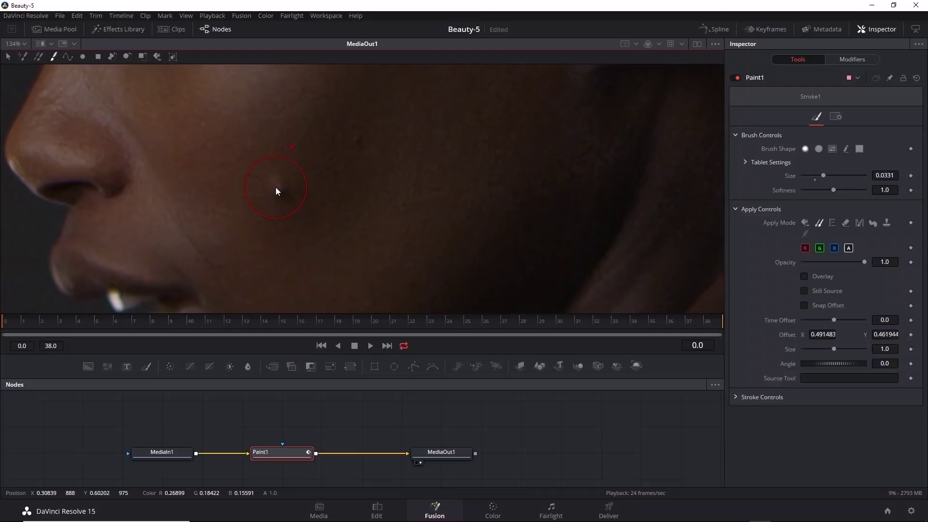
click(276, 188)
- Switch to the Select tool and box-select the clone stroke on the cheek
click(8, 57)
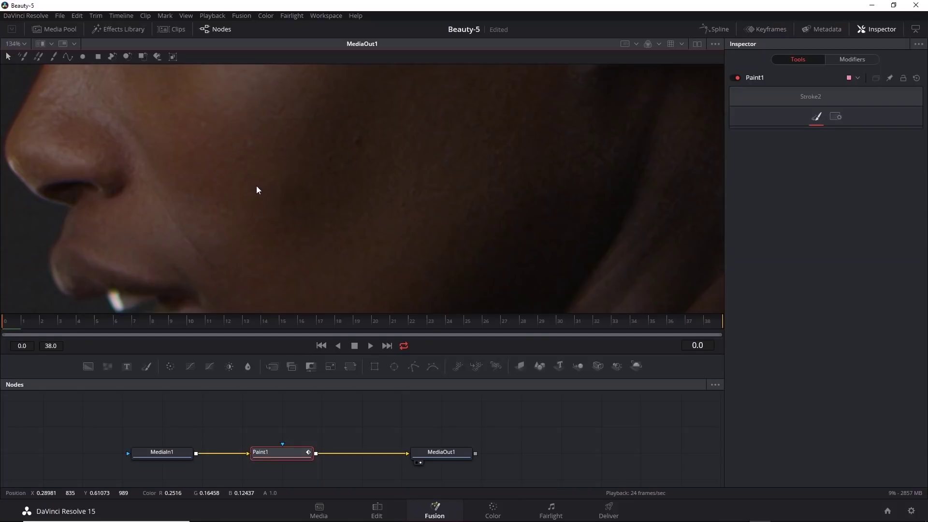
drag(239, 156, 311, 217)
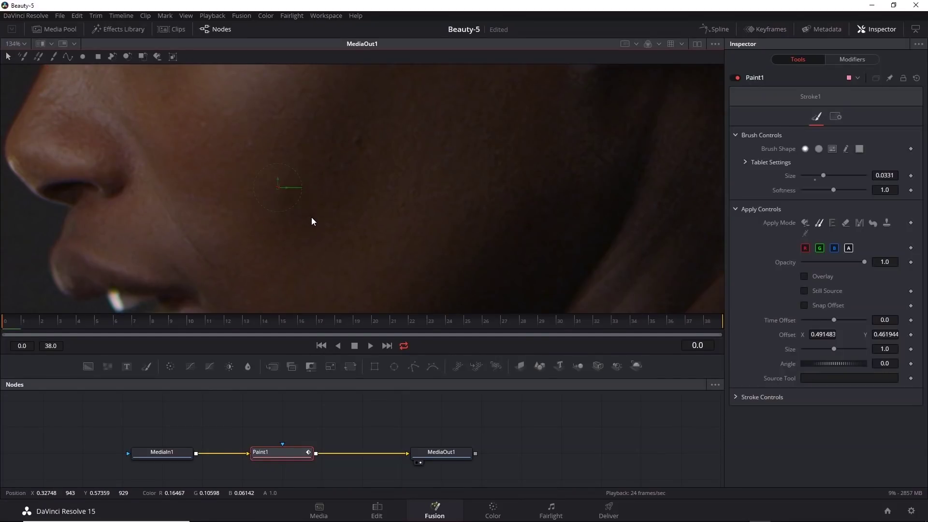
scroll(288, 182, up, 2)
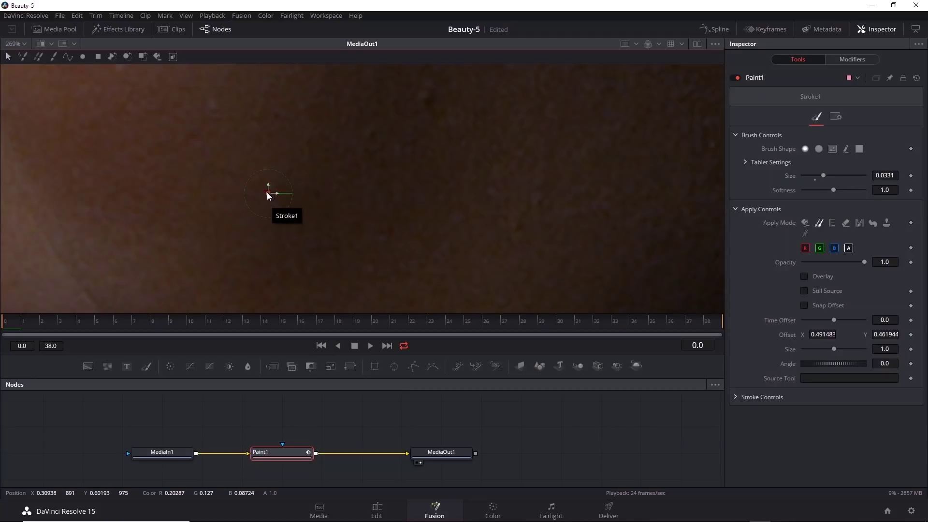
scroll(312, 161, down, 2)
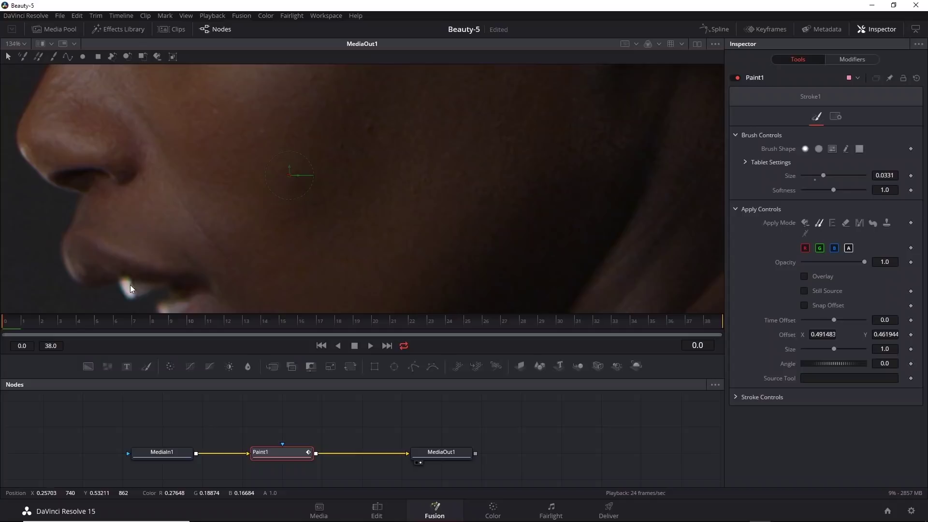
- Check the fix at frames 3 and 2, then animate Stroke1's Center in Stroke Controls
click(65, 322)
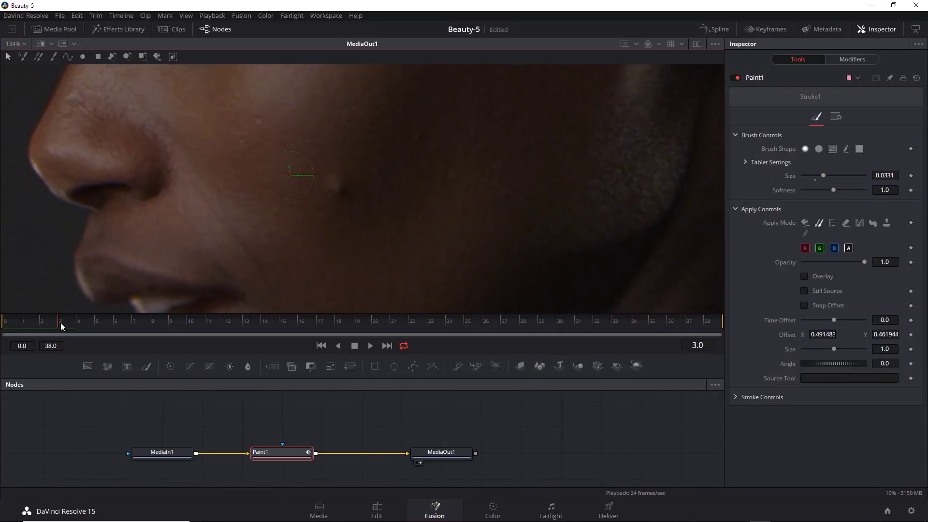
drag(60, 323, 4, 325)
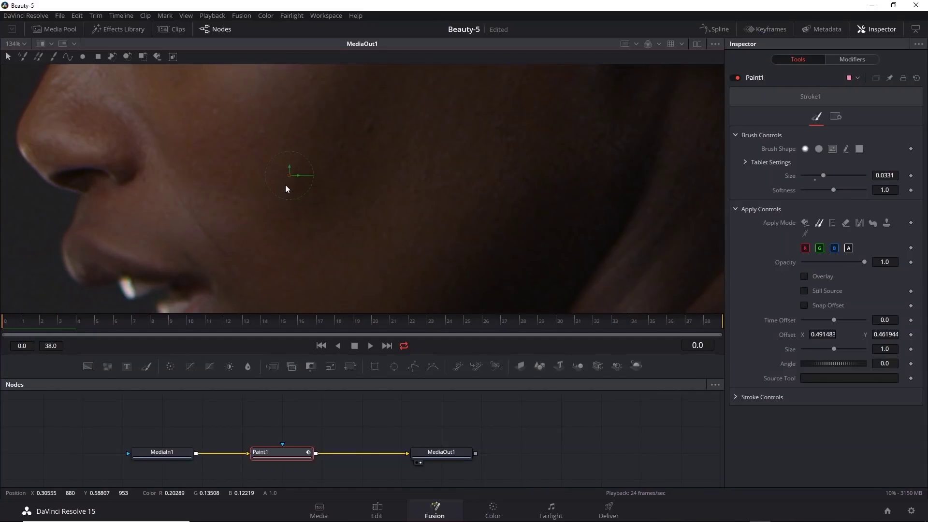
click(736, 397)
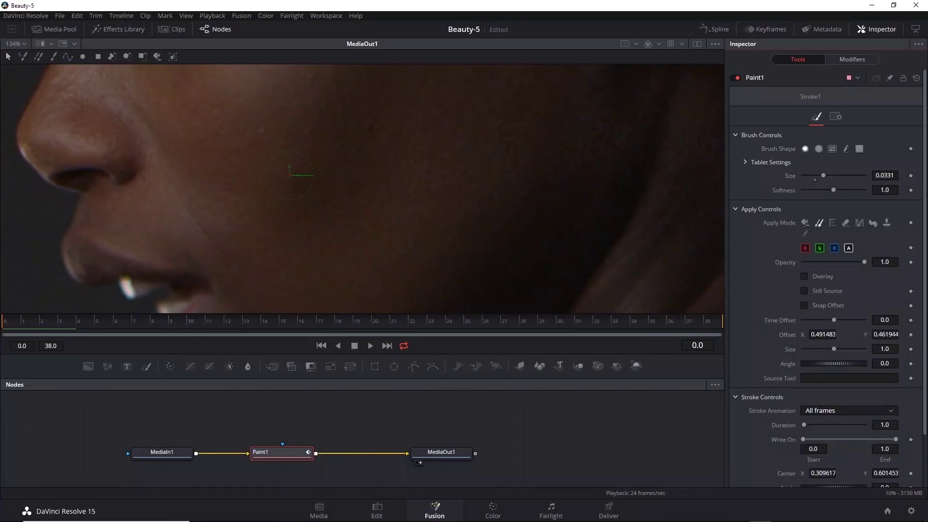
scroll(823, 415, down, 3)
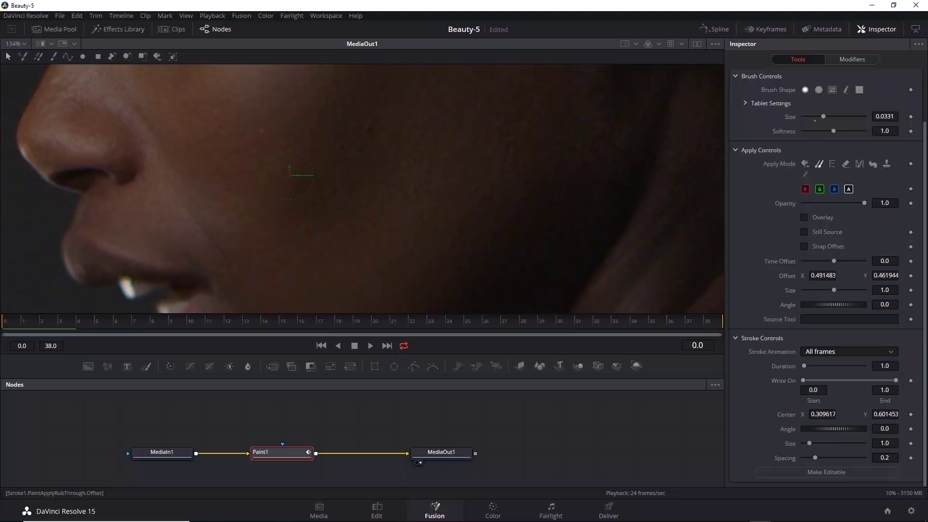
right_click(785, 414)
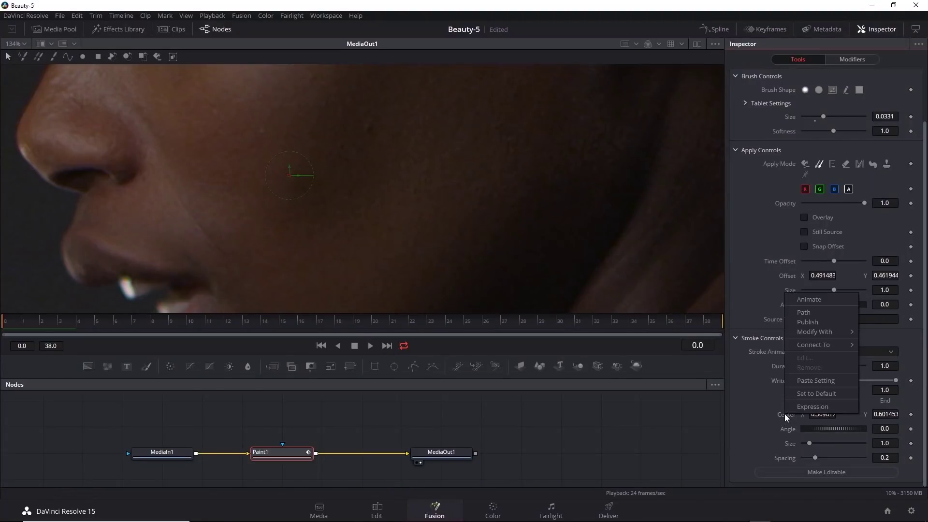
click(825, 302)
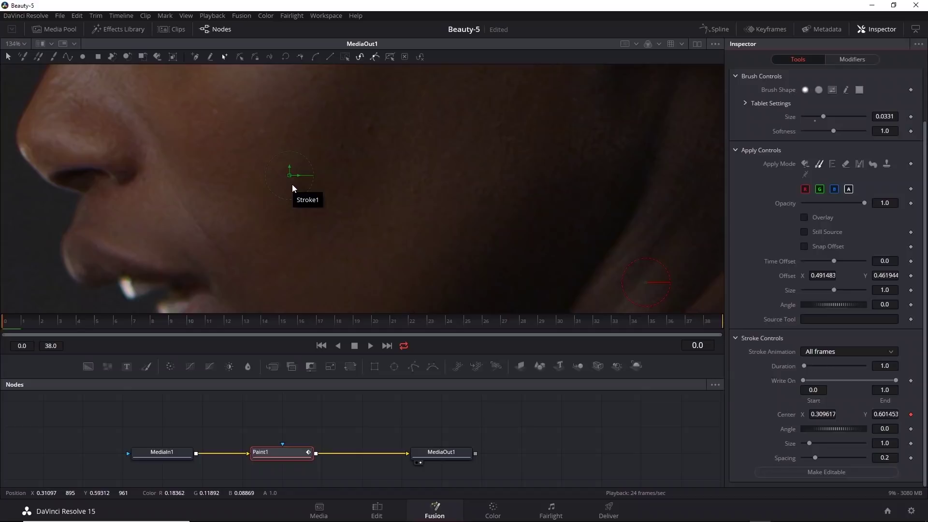
- Keyframe Stroke1's centre onto the moving blemish at frames 3 and 6
drag(19, 322, 65, 321)
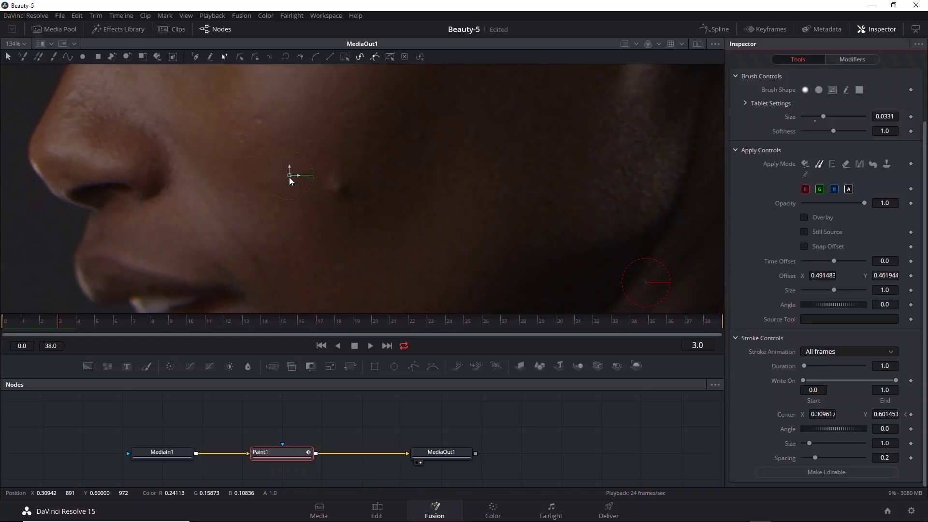
mouse_move(289, 177)
mouse_down()
mouse_move(313, 196)
mouse_move(353, 201)
mouse_move(333, 189)
mouse_up()
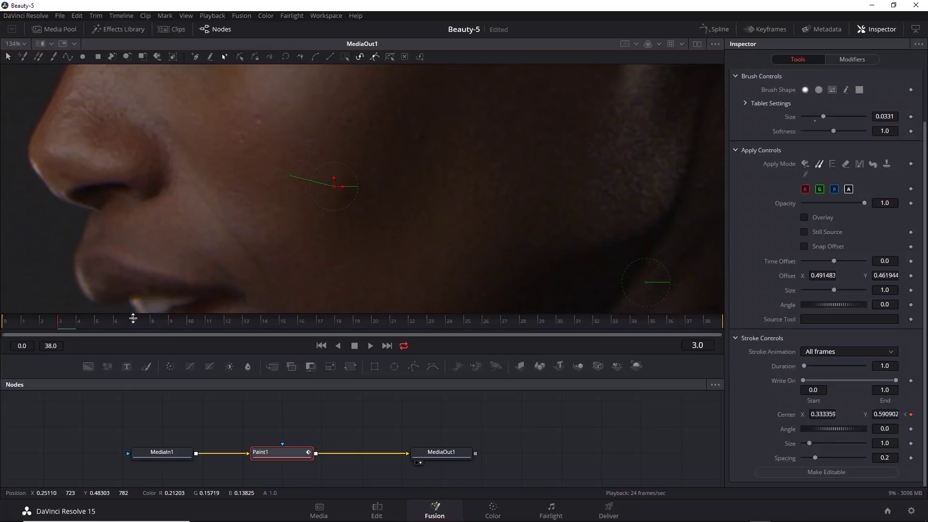
drag(68, 323, 126, 320)
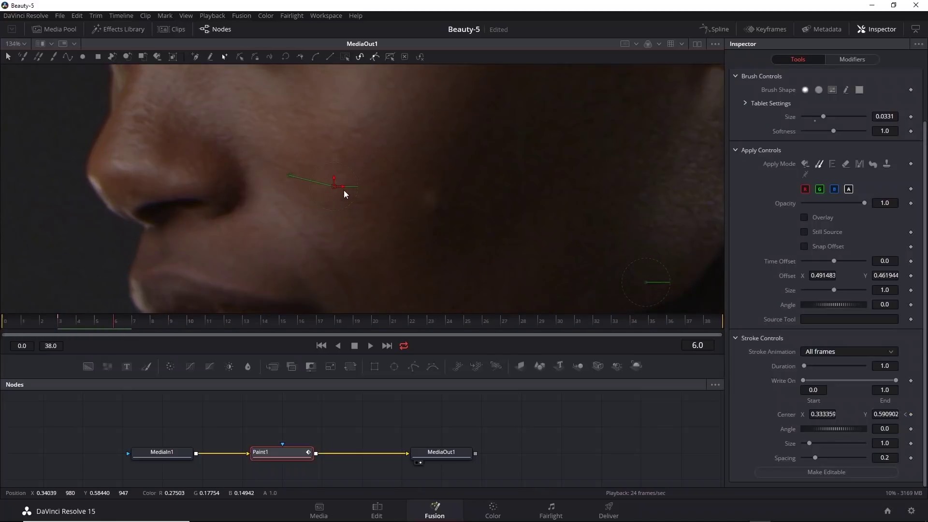
mouse_move(335, 185)
mouse_down()
mouse_move(432, 218)
mouse_move(438, 202)
mouse_up()
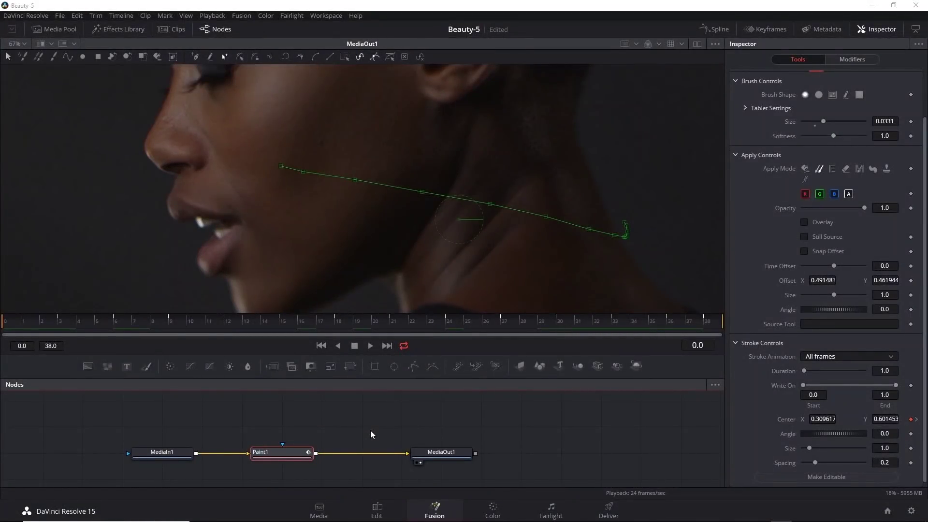
- At frame 38, set the clone brush softness to 1.087 and size to 0.0512, then return to frame 0
scroll(640, 268, up, 4)
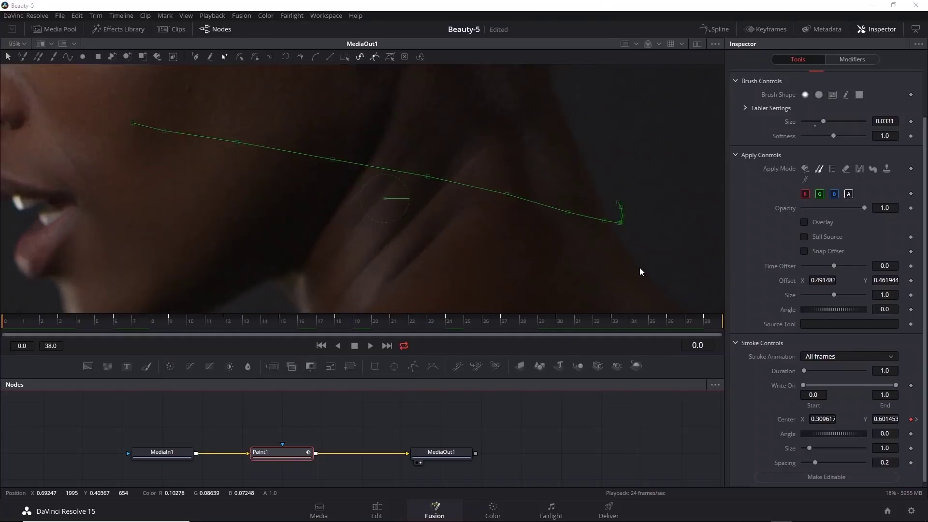
drag(556, 320, 742, 323)
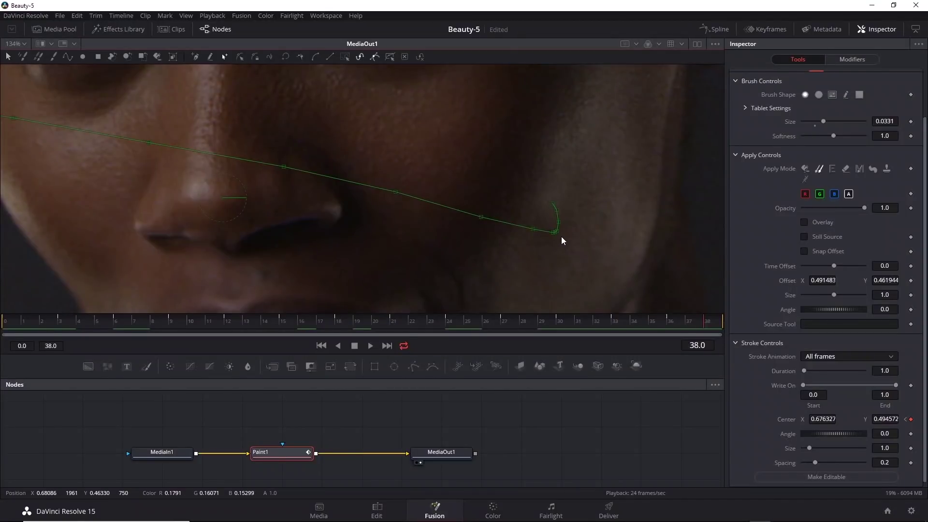
click(576, 419)
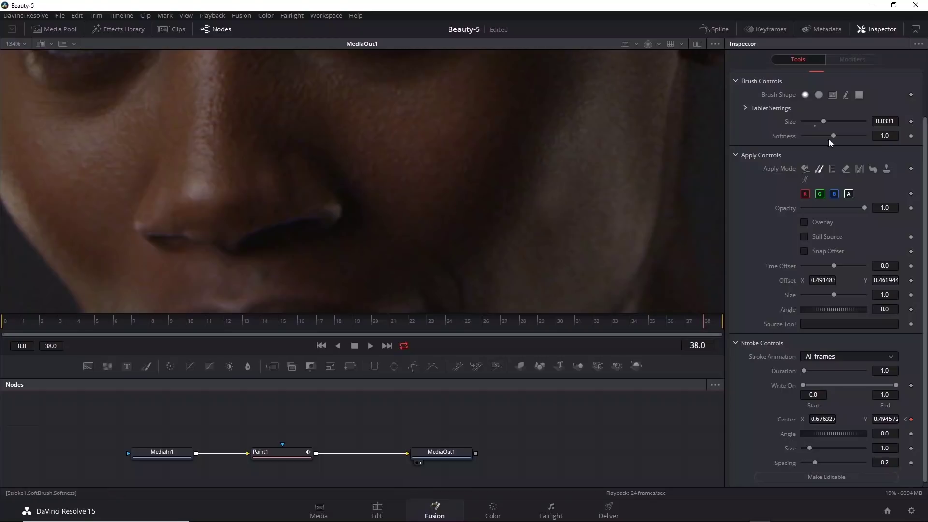
mouse_move(836, 138)
mouse_down()
mouse_move(799, 133)
mouse_move(857, 136)
mouse_move(837, 139)
mouse_up()
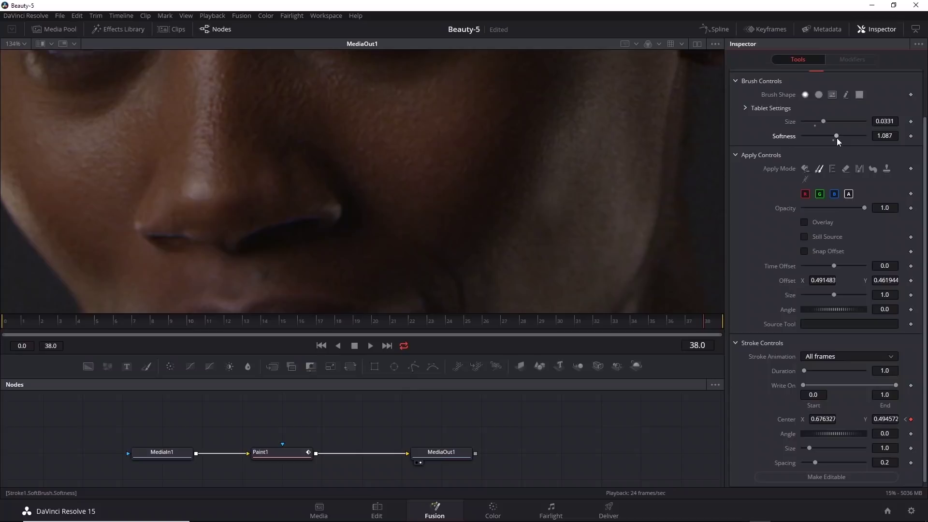
drag(823, 120, 834, 118)
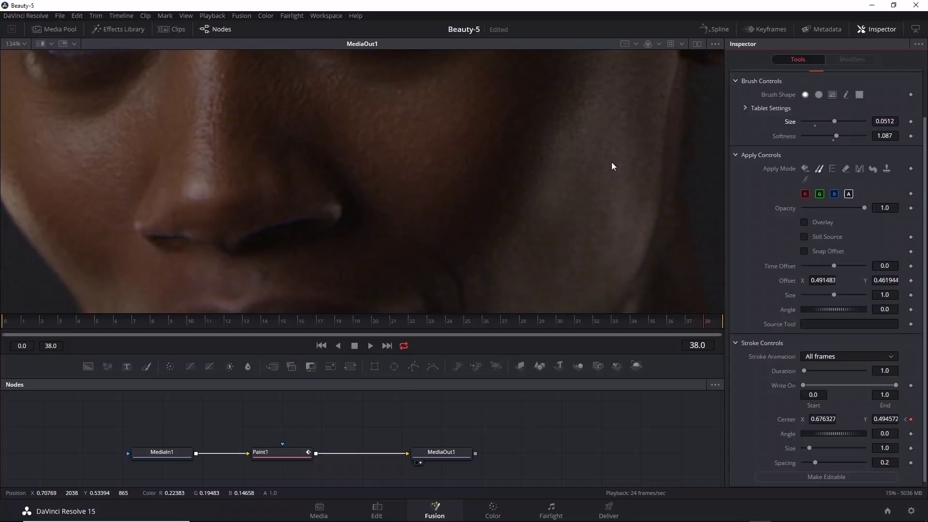
scroll(611, 161, down, 2)
drag(694, 326, 35, 318)
- Select Paint1 and nudge a point on the clone stroke's motion path
drag(398, 208, 592, 239)
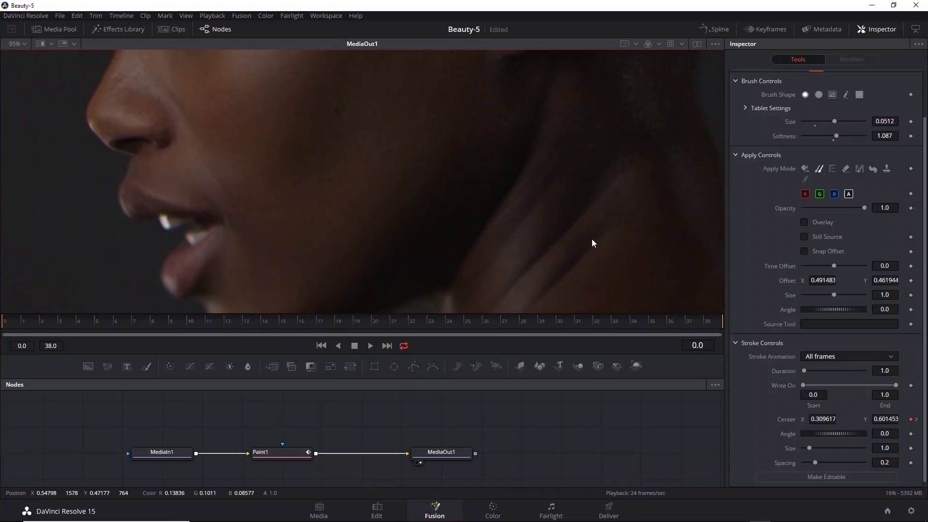
click(281, 457)
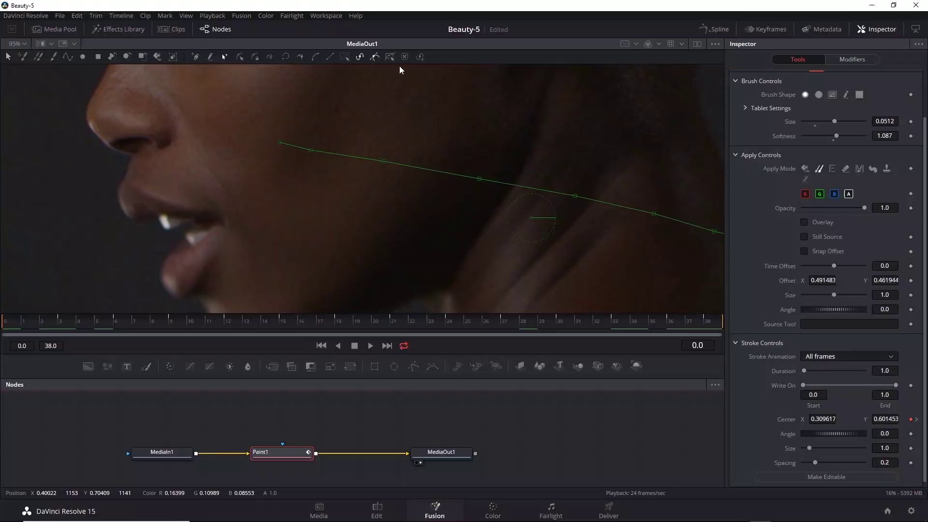
click(382, 161)
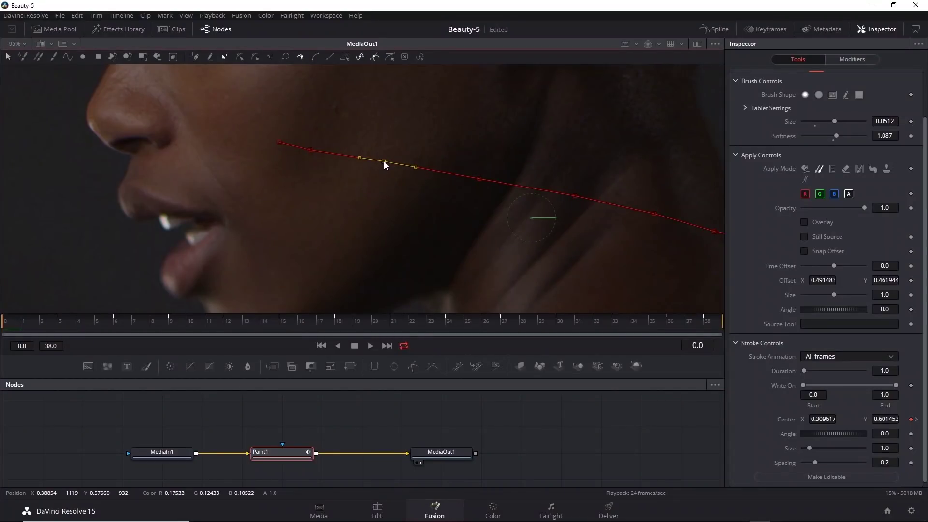
drag(383, 162, 415, 164)
click(396, 222)
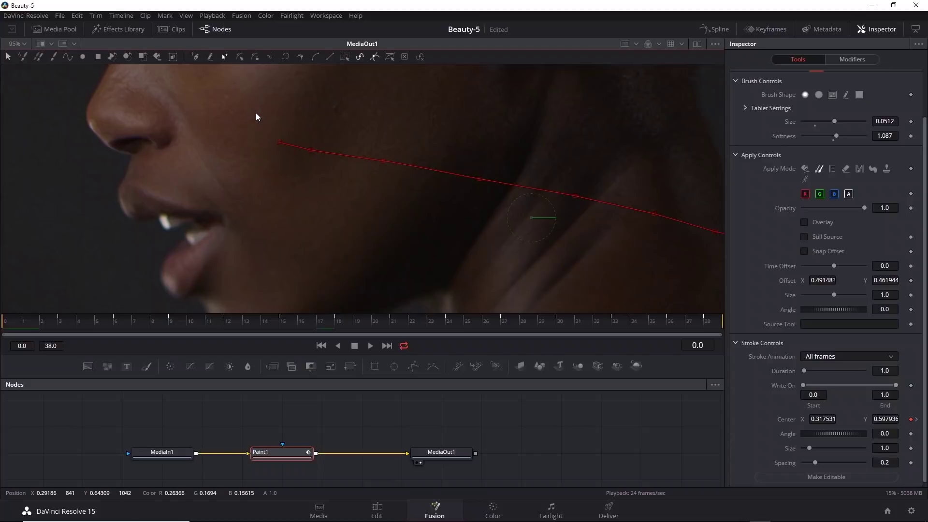
- Select the cheek-end path point and the frame-3 point, then view the clean frame 0
drag(255, 112, 304, 171)
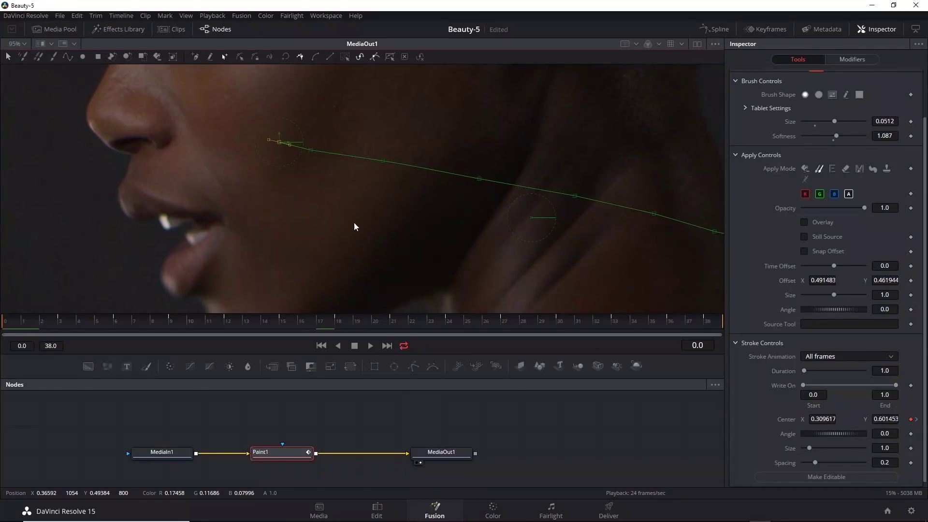
drag(30, 319, 65, 319)
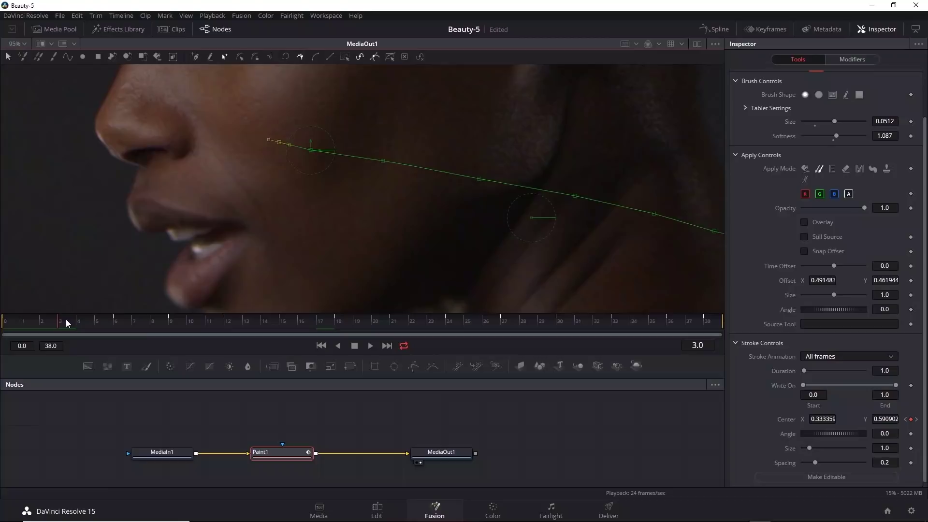
click(310, 141)
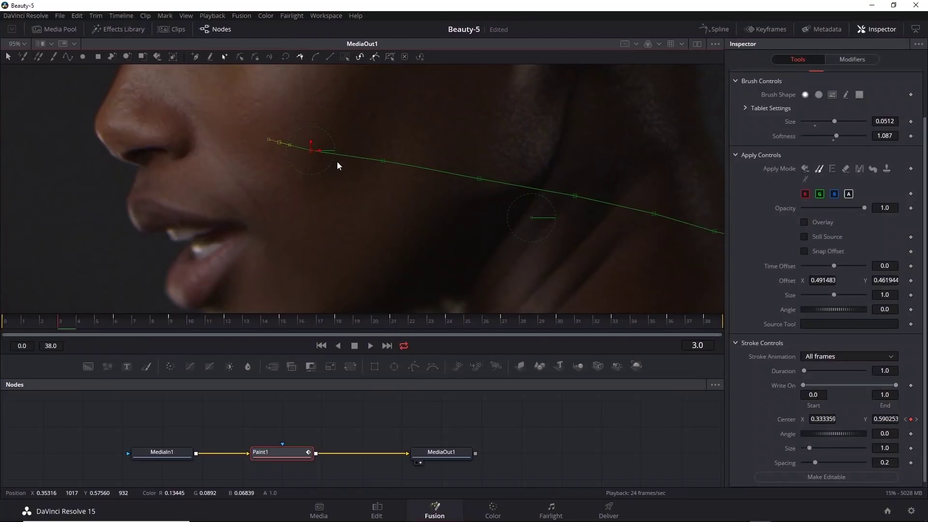
drag(60, 321, 5, 321)
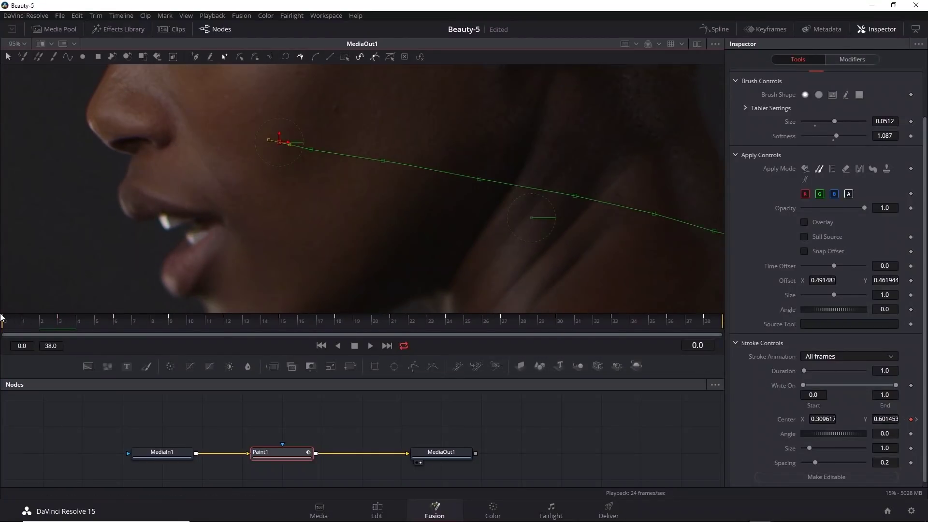
click(219, 412)
scroll(474, 199, down, 2)
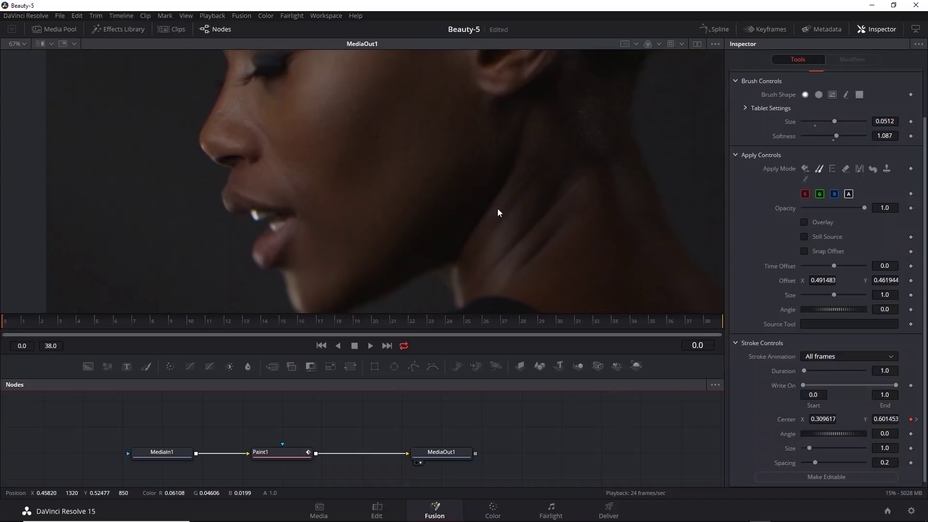
click(369, 346)
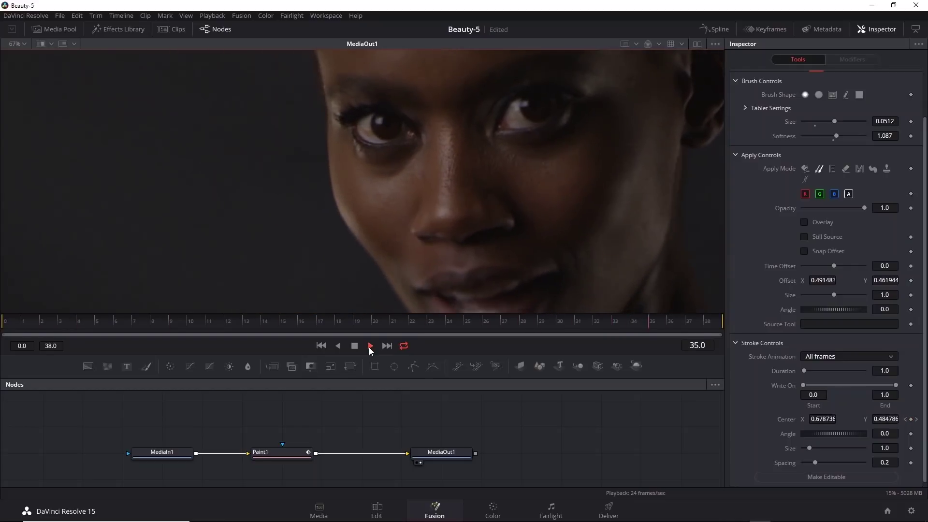
click(357, 346)
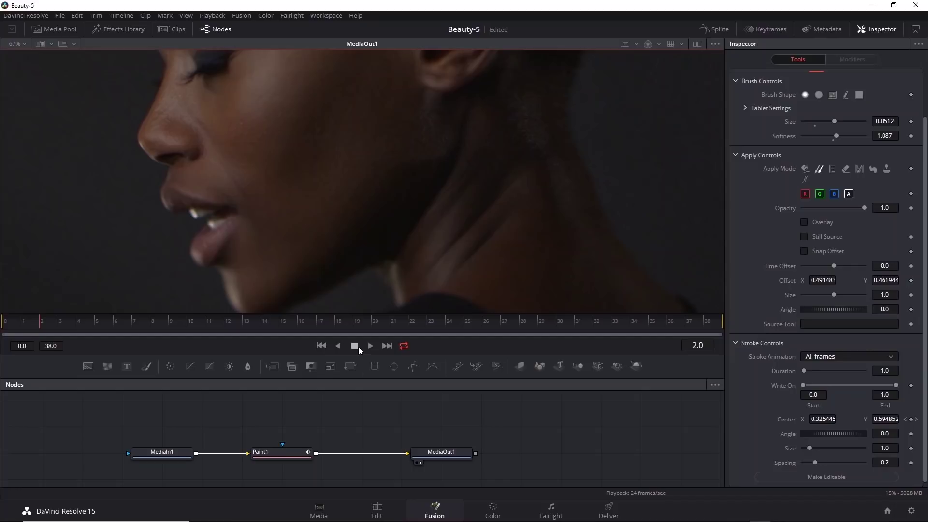